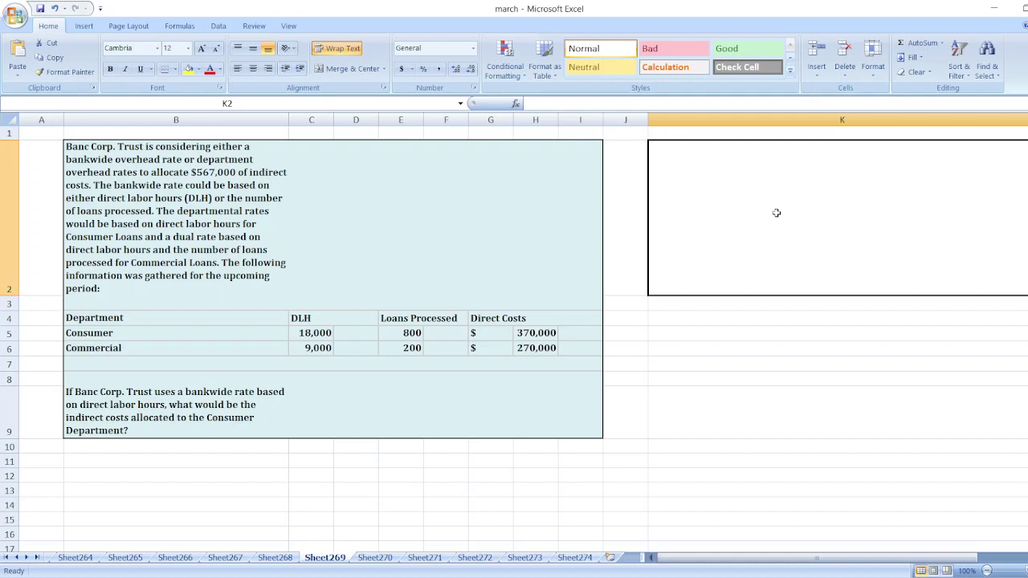
- Enter the rate formula text in K2, with '= $567,000/(18000+9000)' and '= $567,000/27,000' in K3 and K4
type("Overh")
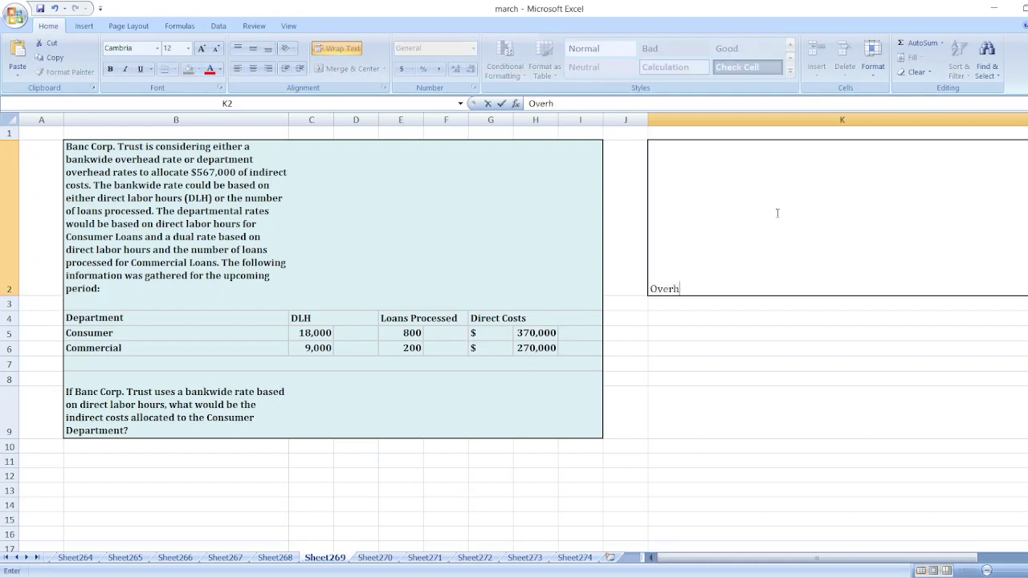
type("ead Allocation Rate = ")
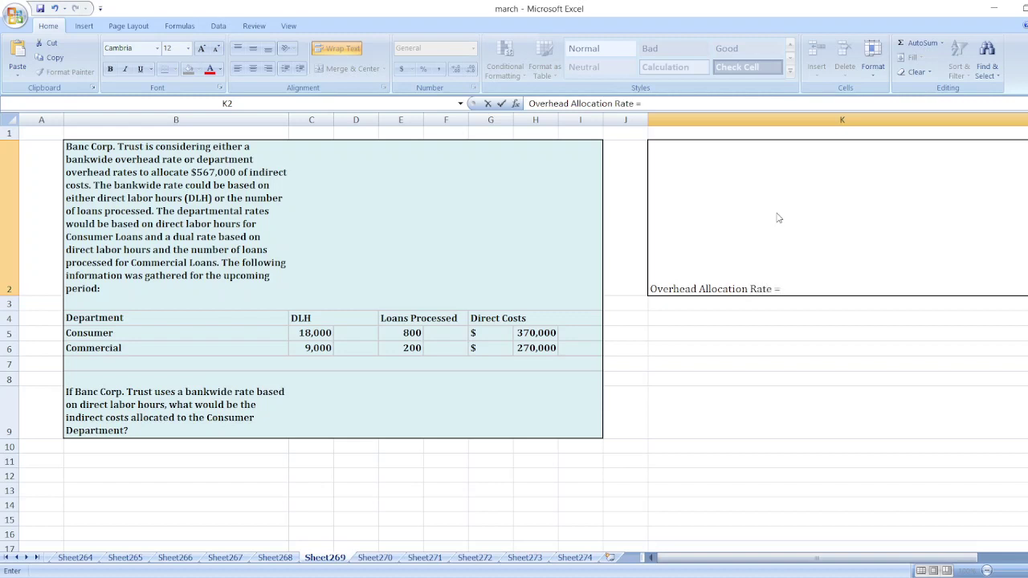
type("Indirect Cost /")
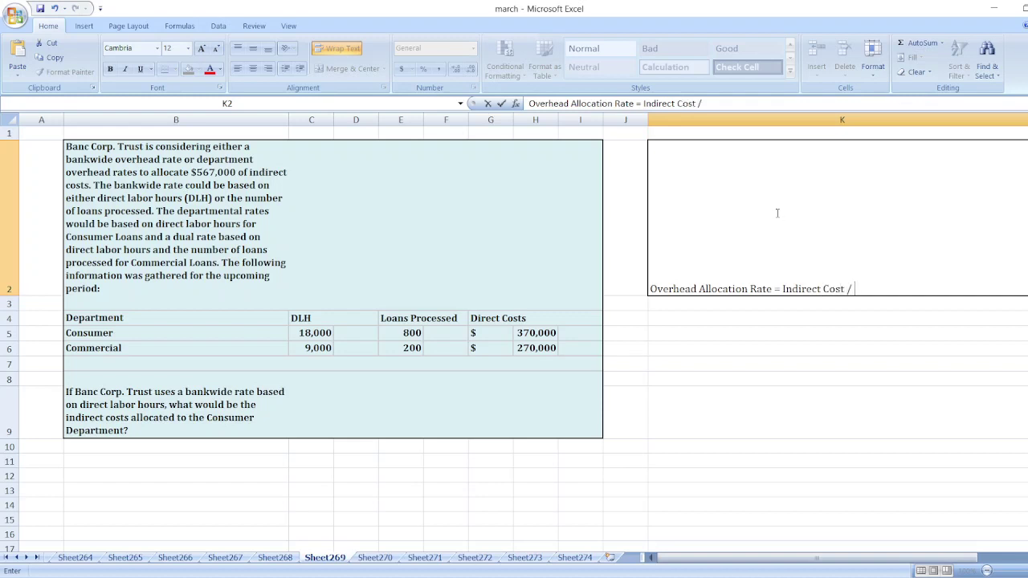
type(" Total Direct Labor Hours")
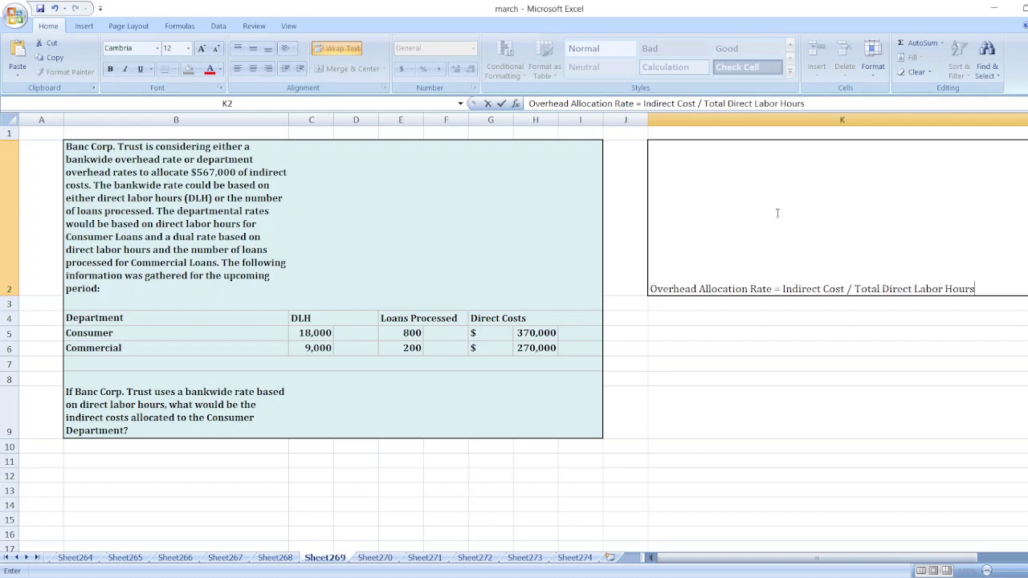
key("Return")
type("=")
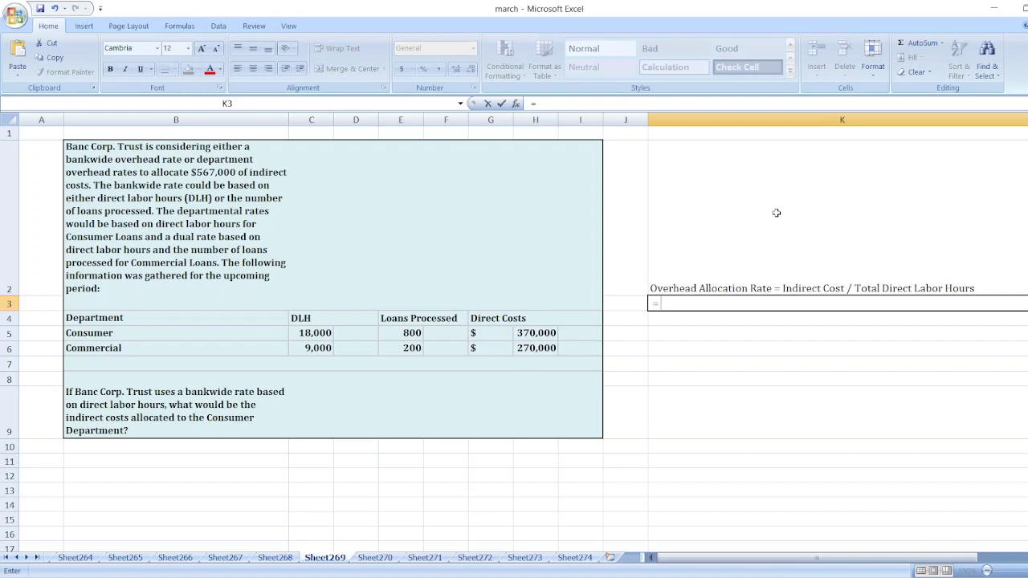
type(" $567,000/")
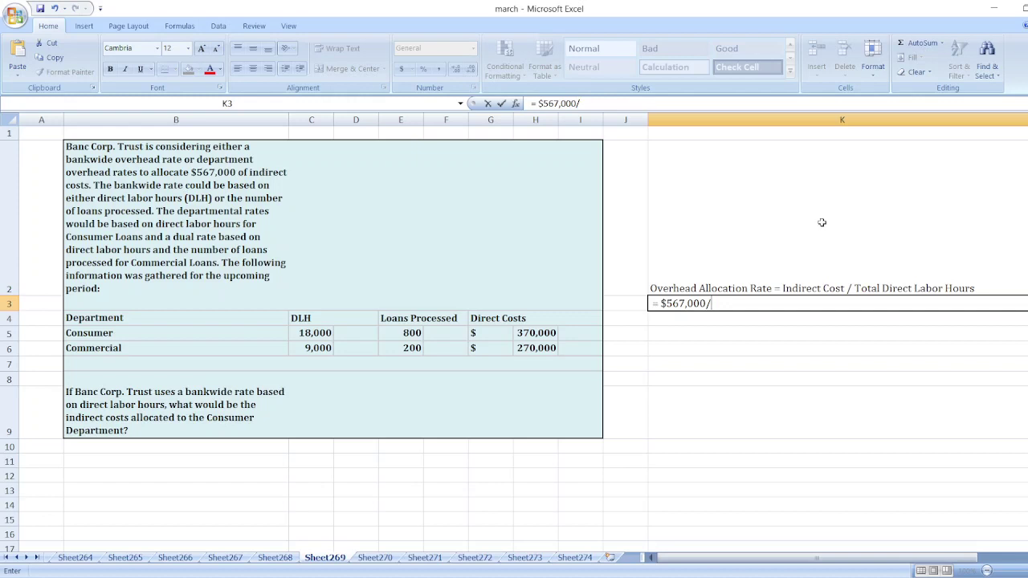
type("(18000+9000)")
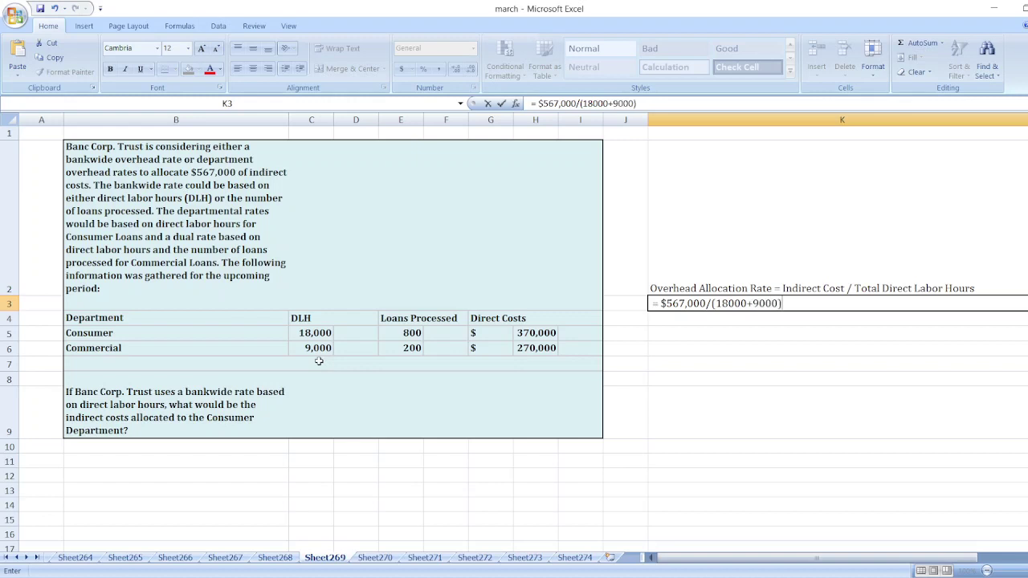
key("Return")
type("=")
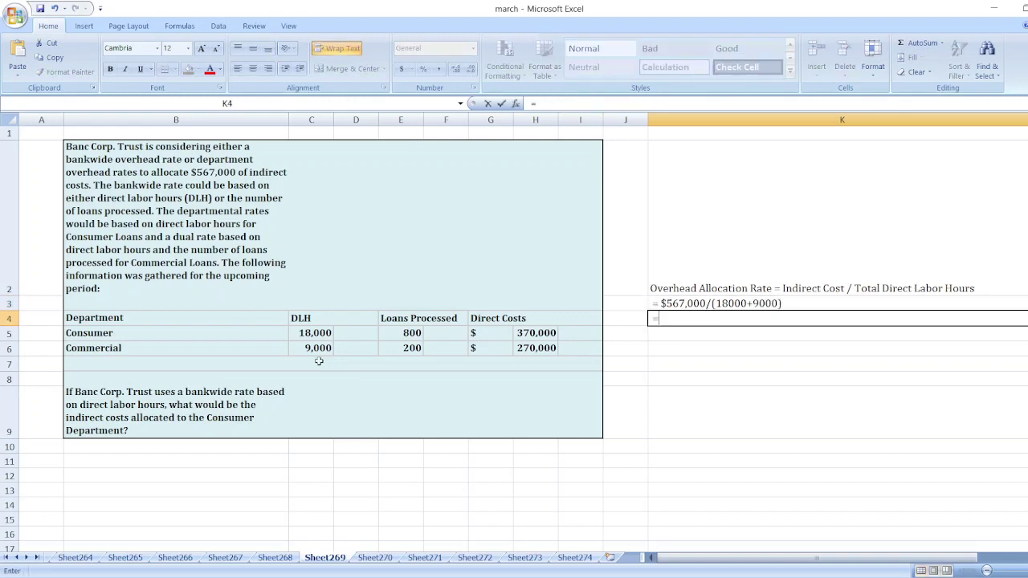
type(" $567,000/2")
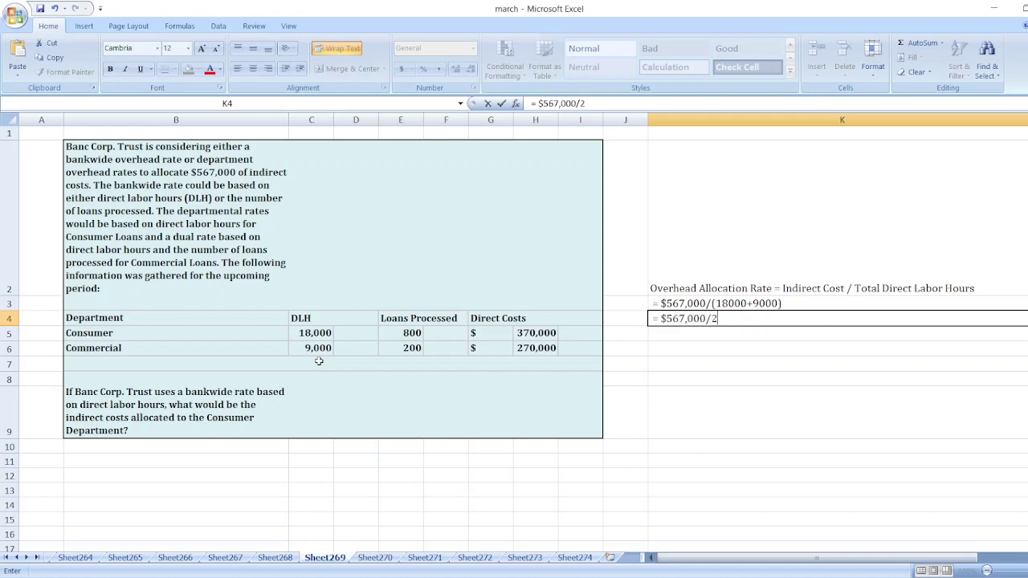
type("7,000")
key("Return")
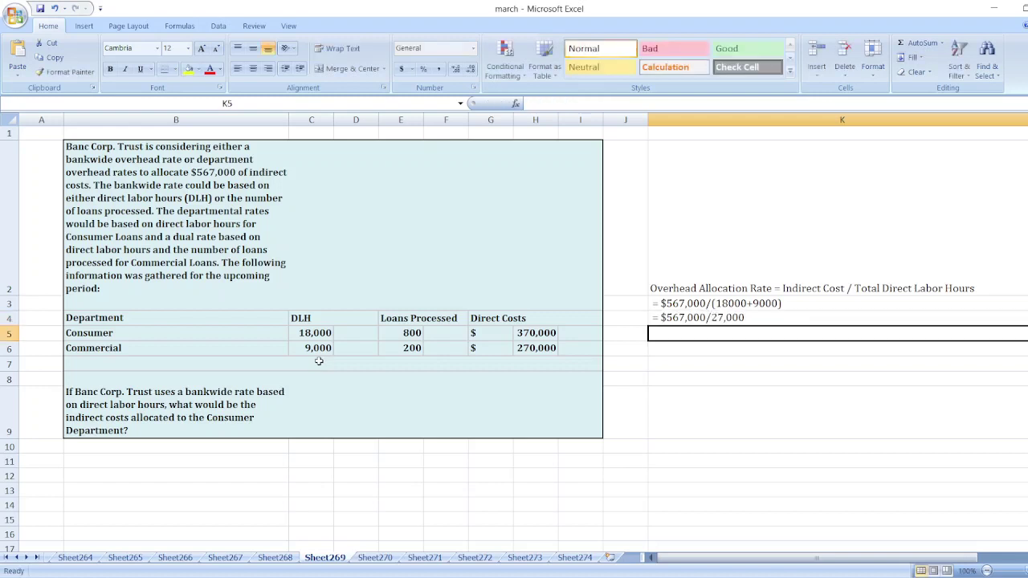
- Compute =567000/27000 in B12 so it shows 21
left_click(162, 474)
type("=")
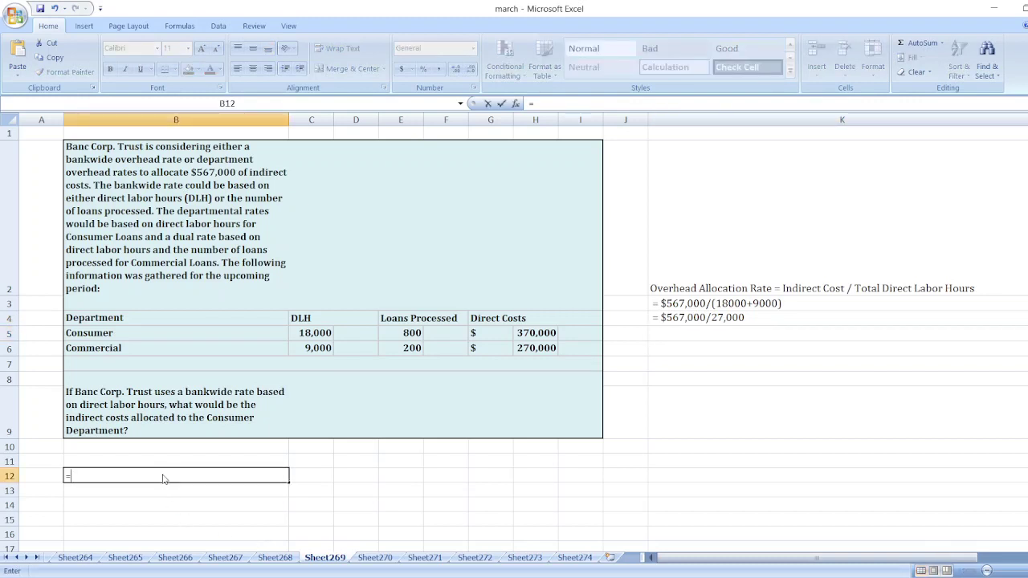
type("567000")
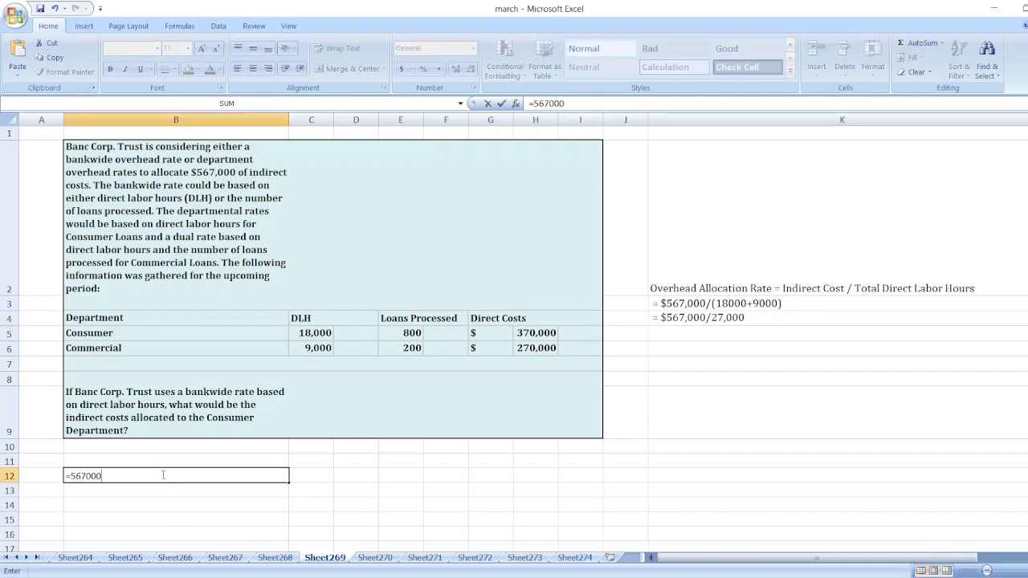
type("/27000")
key("Return")
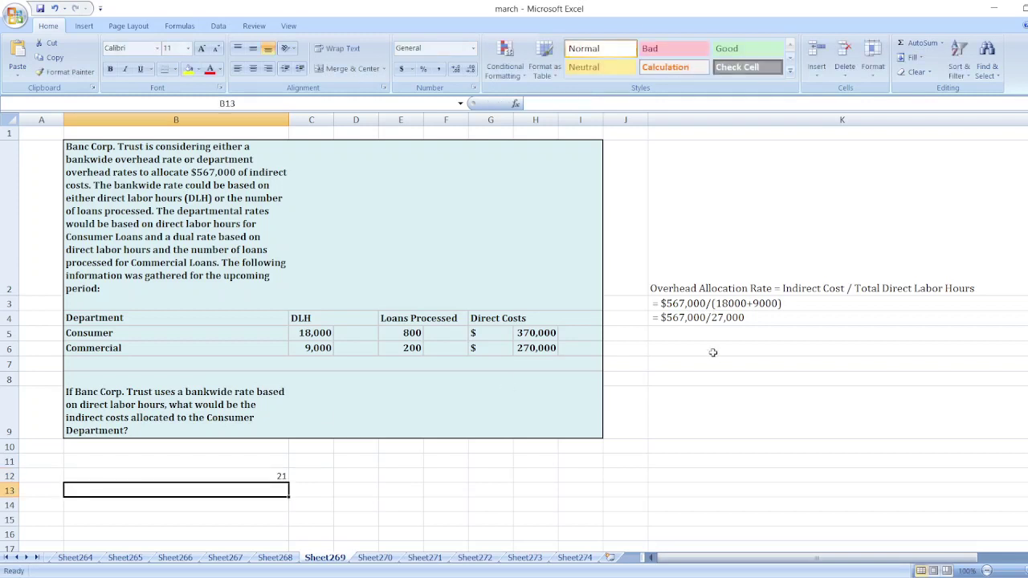
- Write 'Overhead Allocation Rate = $21' in K5
left_click(697, 320)
left_click(686, 334)
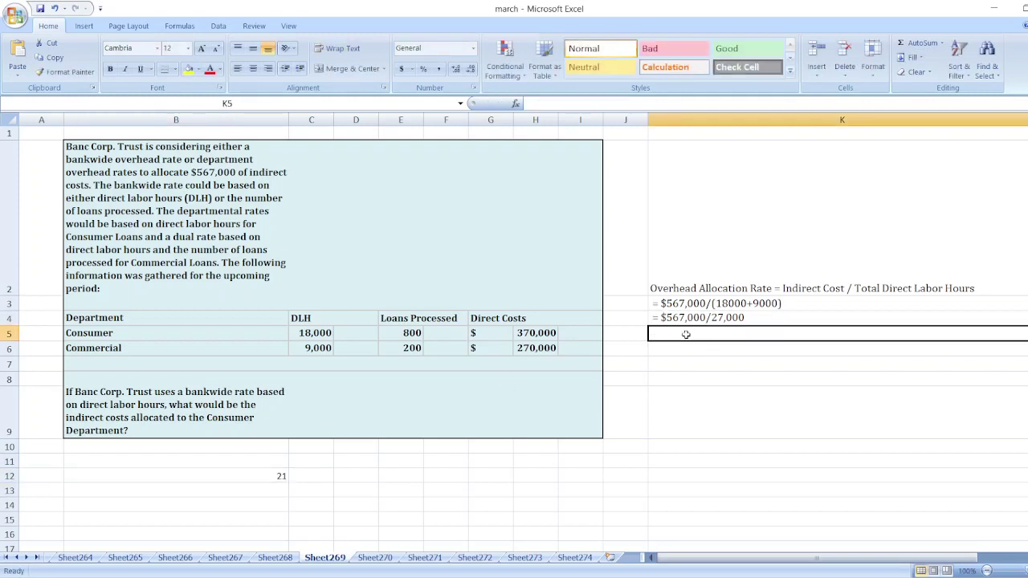
type("Overhead Allocation Rate = $21")
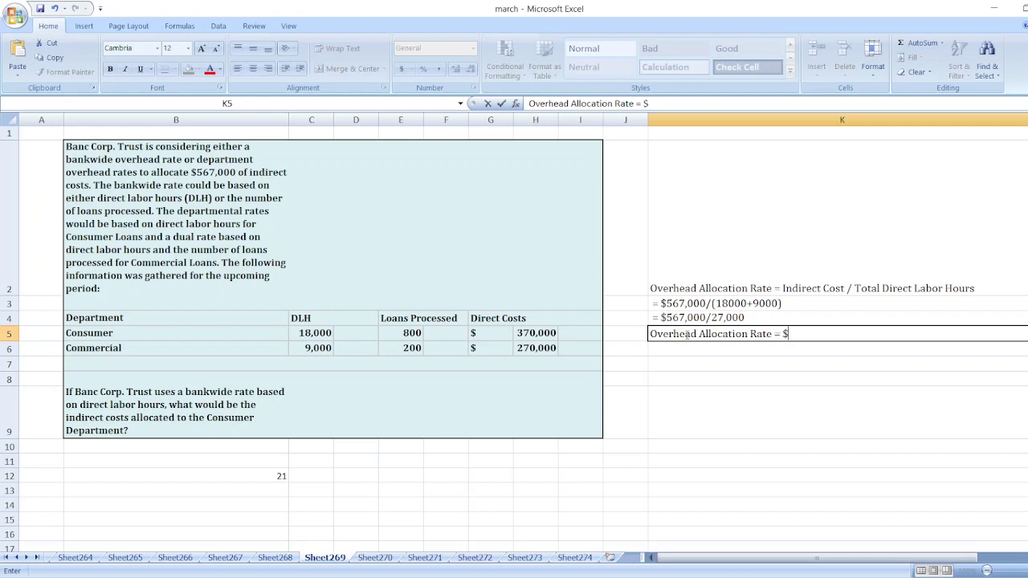
key("Return")
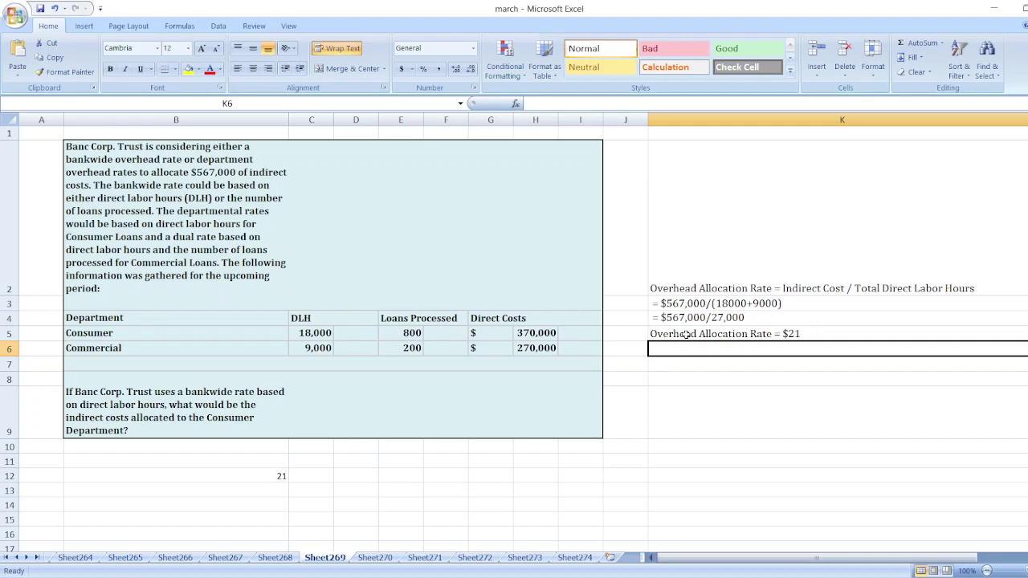
- Type 'Indirect Cost Applied to the Consumer Department = $21*18,000' into K7, correcting typos
key("Return")
type("Indirewc")
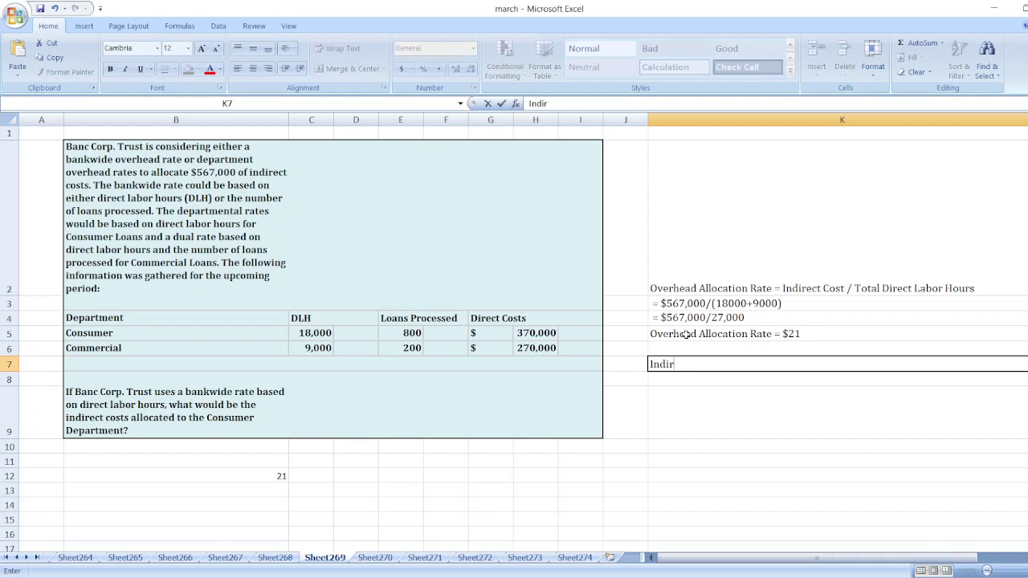
key("BackSpace")
key("BackSpace")
type("ct C")
type("ost All")
key("BackSpace")
key("BackSpace")
type("pplied ")
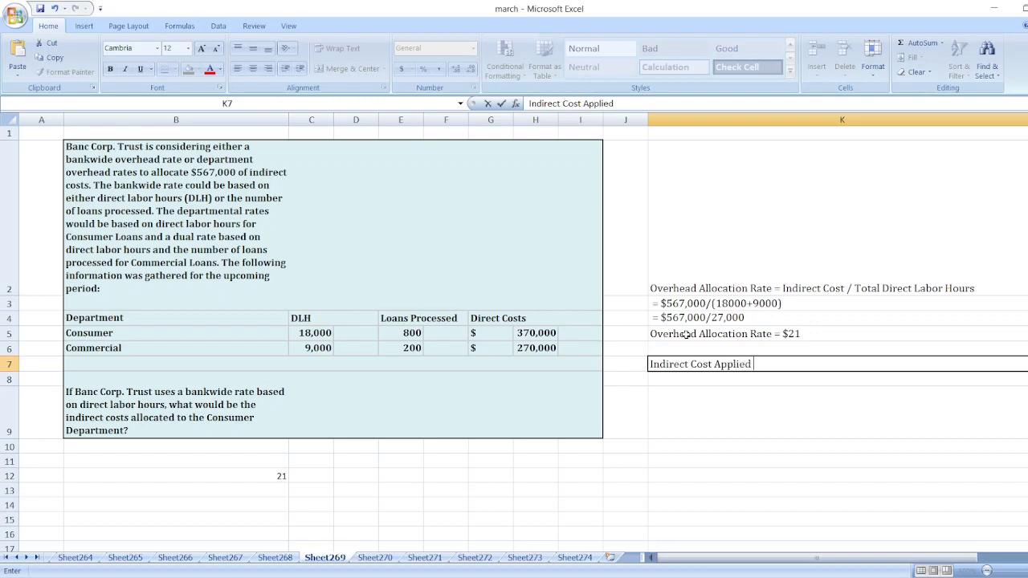
type("to the Consume")
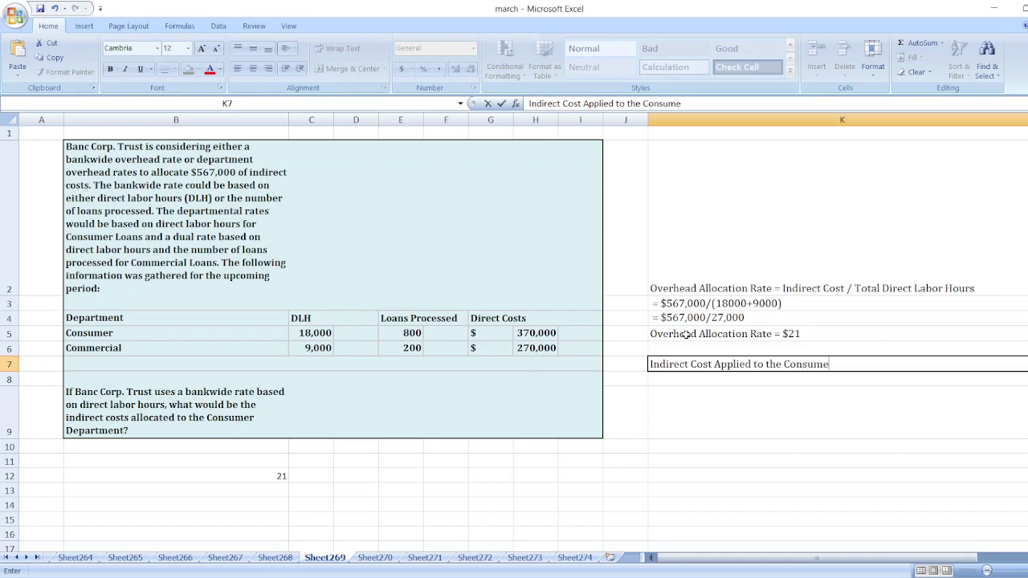
type("r Department")
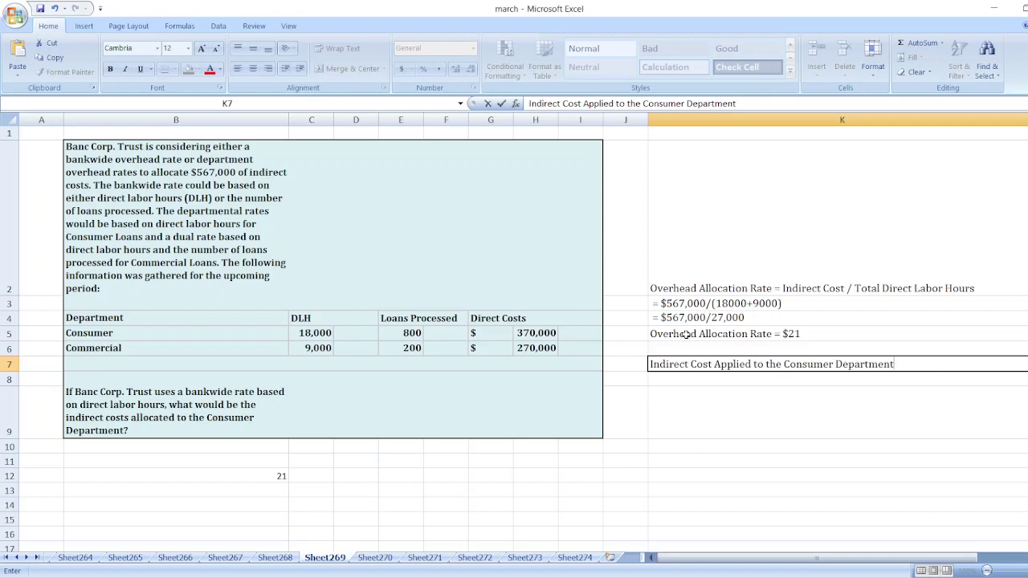
type(" = $21*18,000")
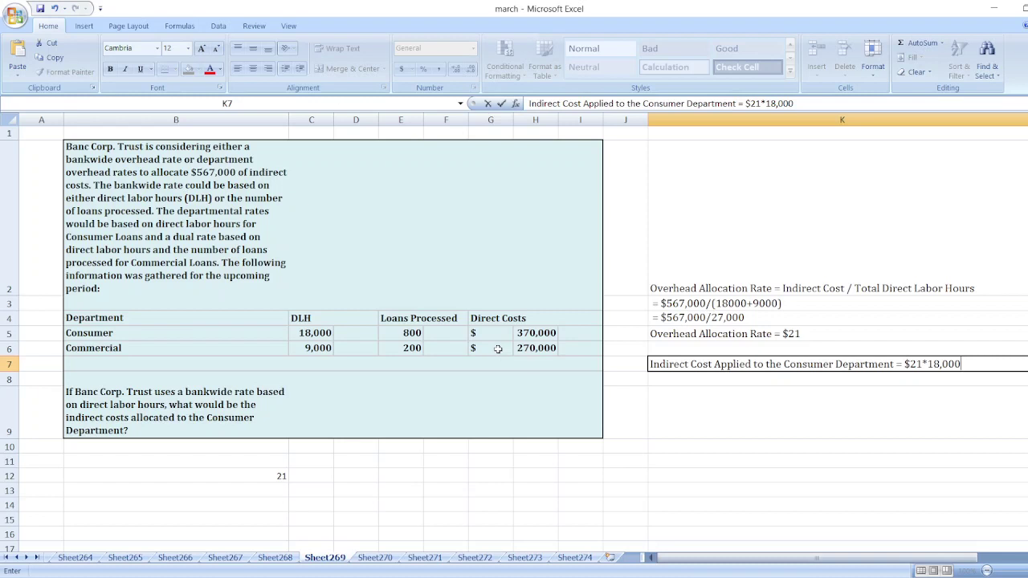
- Enter =21*18000 in B13 so it shows 378000
type("=")
left_click(255, 491)
type("=210")
key("BackSpace")
type("*18000")
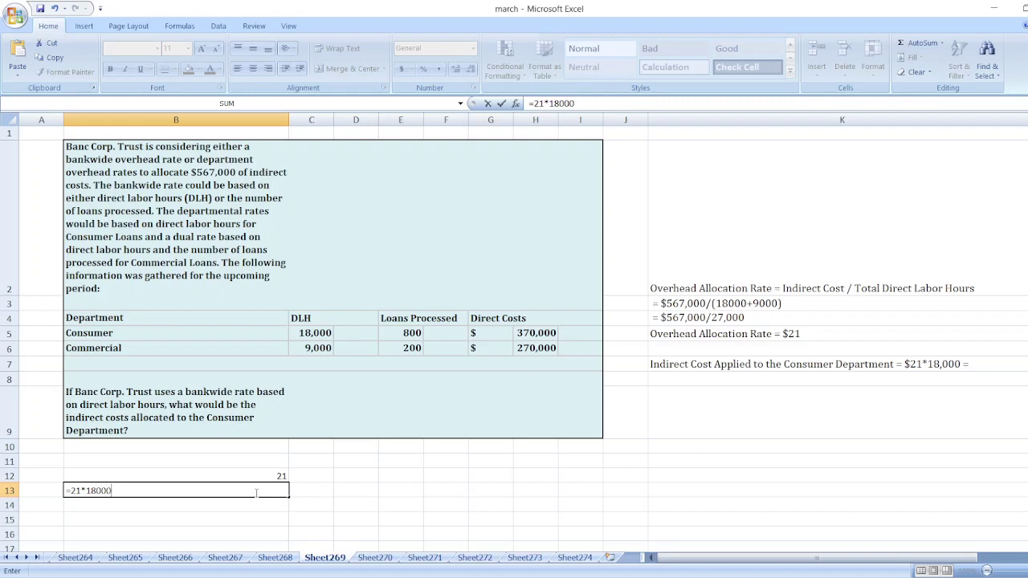
key("Return")
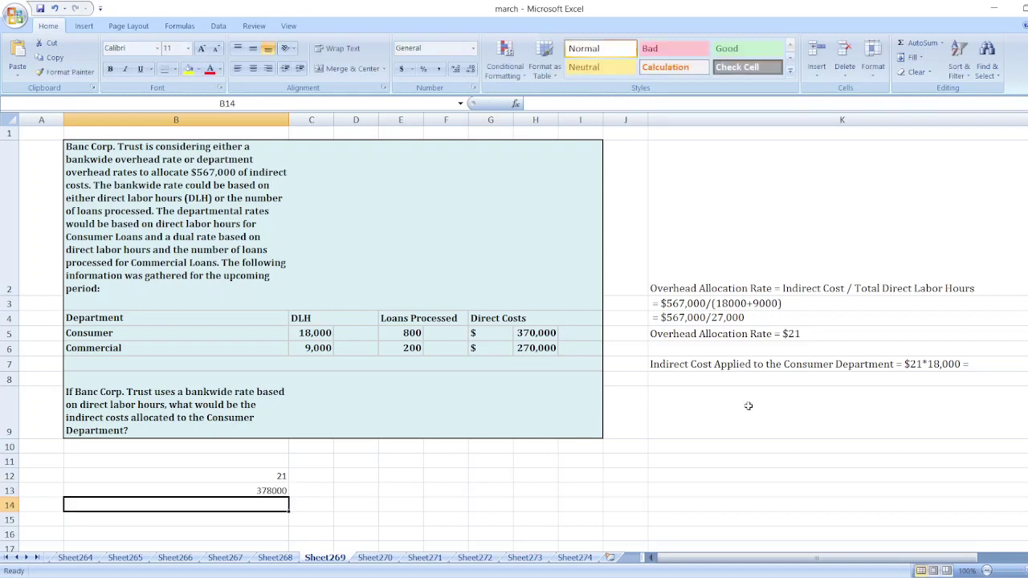
- Append '$378,000' to the K7 applied-cost line
double_click(992, 364)
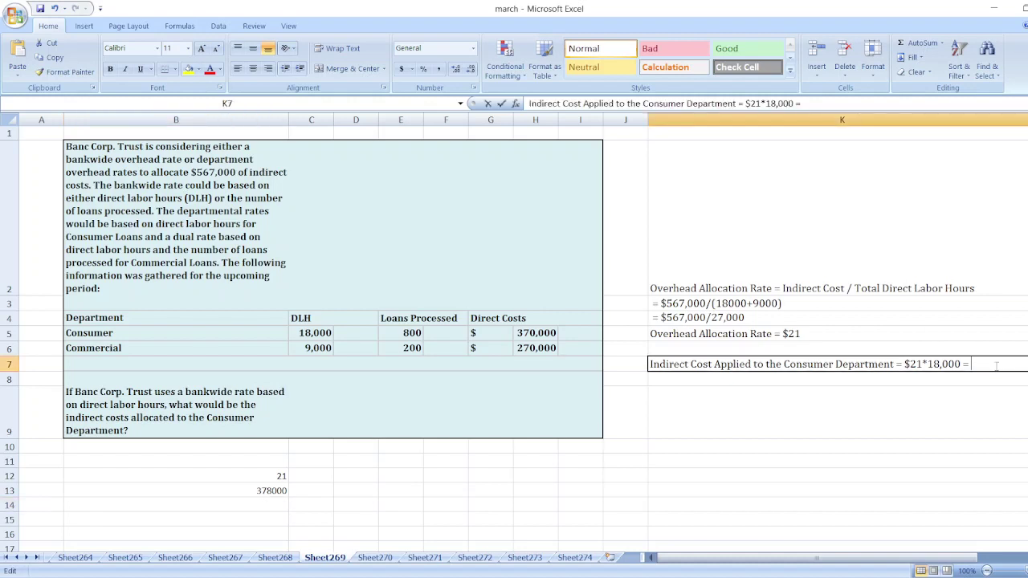
type("$378,000")
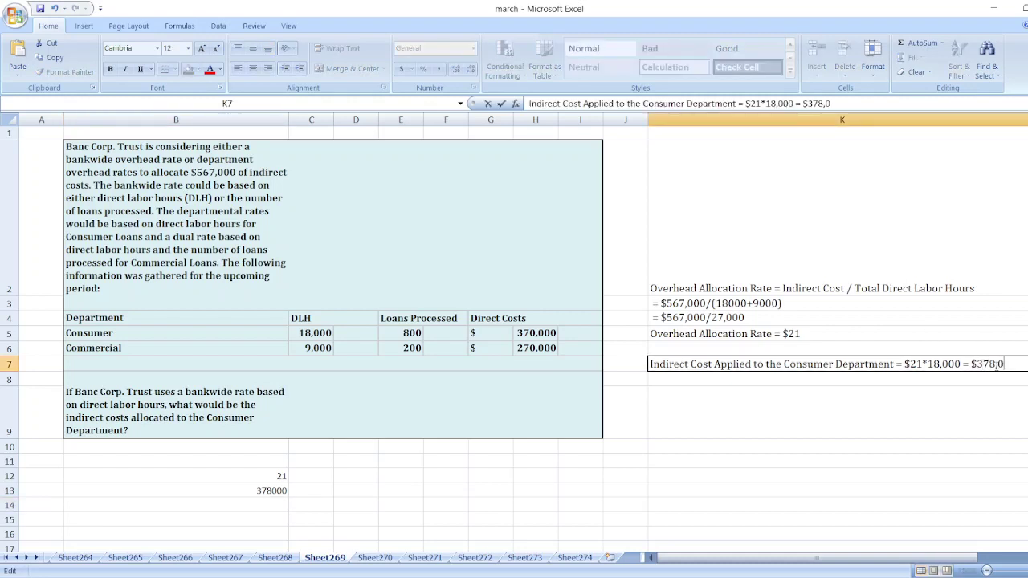
key("Return")
left_click(995, 364)
- Bold the K7 applied-cost line, the K5 $21 rate line and the K2 formula line
key("ctrl+b")
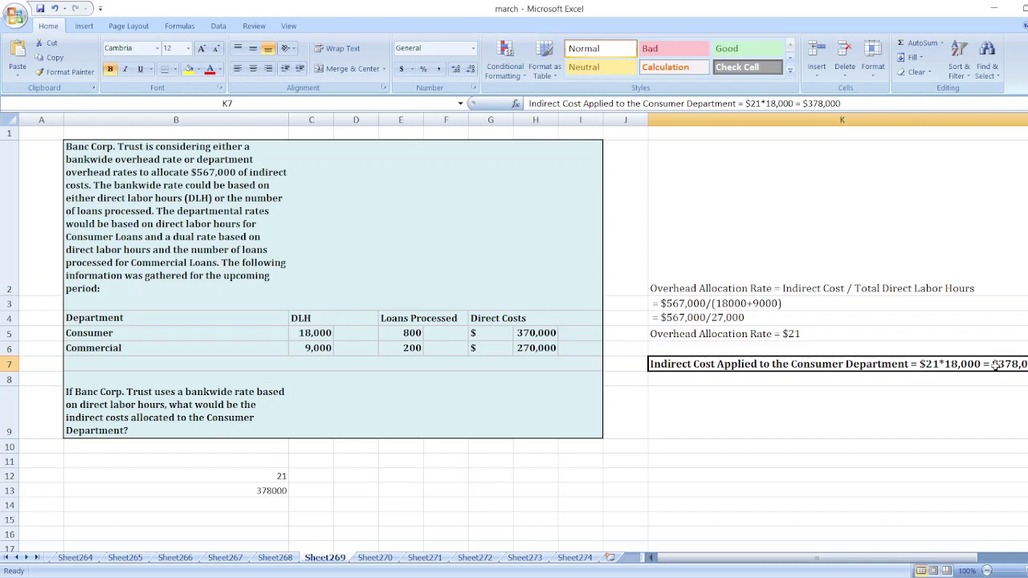
key("Up")
key("Up")
key("Up")
key("Down")
key("ctrl+b")
key("Up")
key("Up")
key("Up")
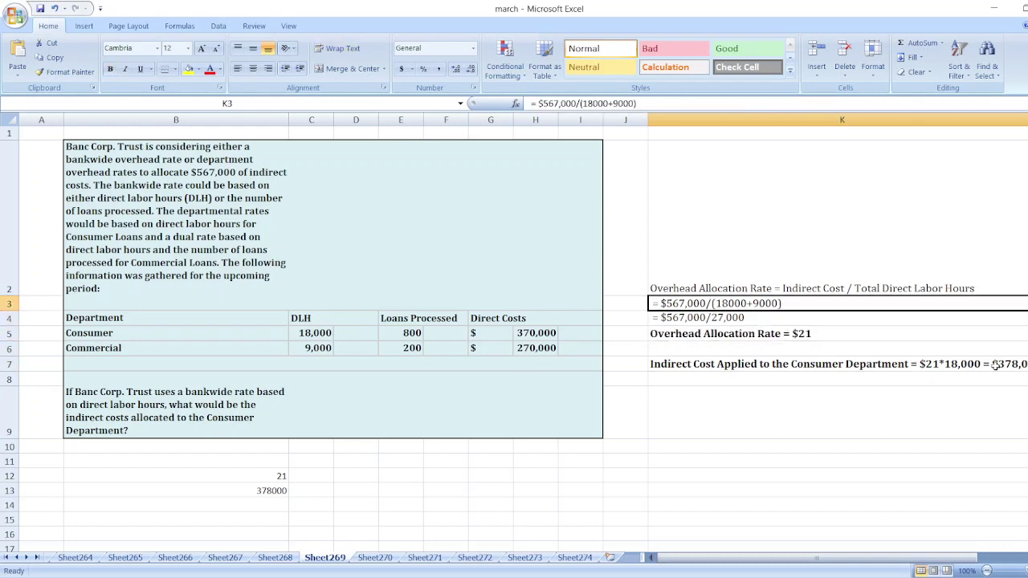
key("ctrl+b")
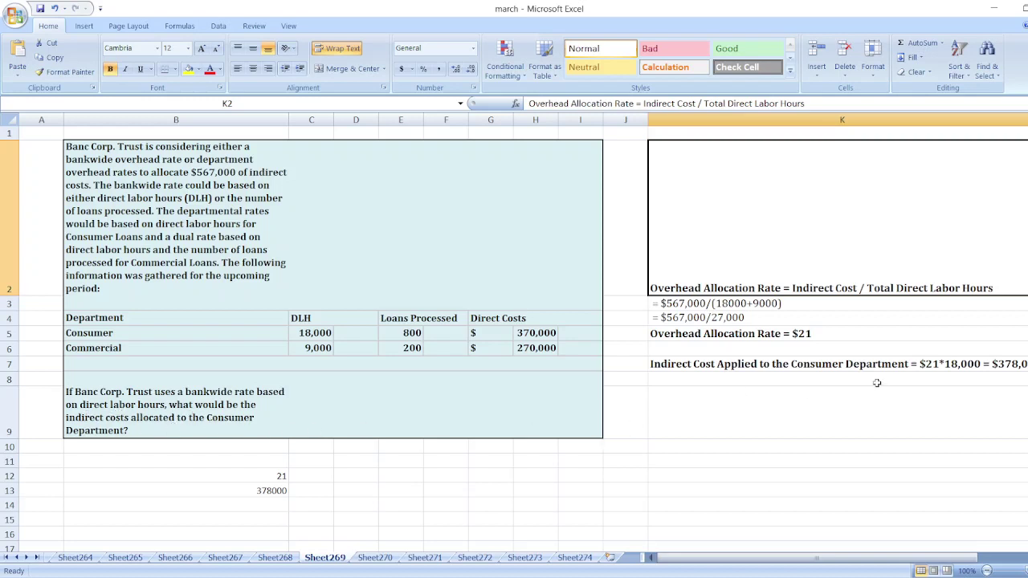
left_click(596, 412)
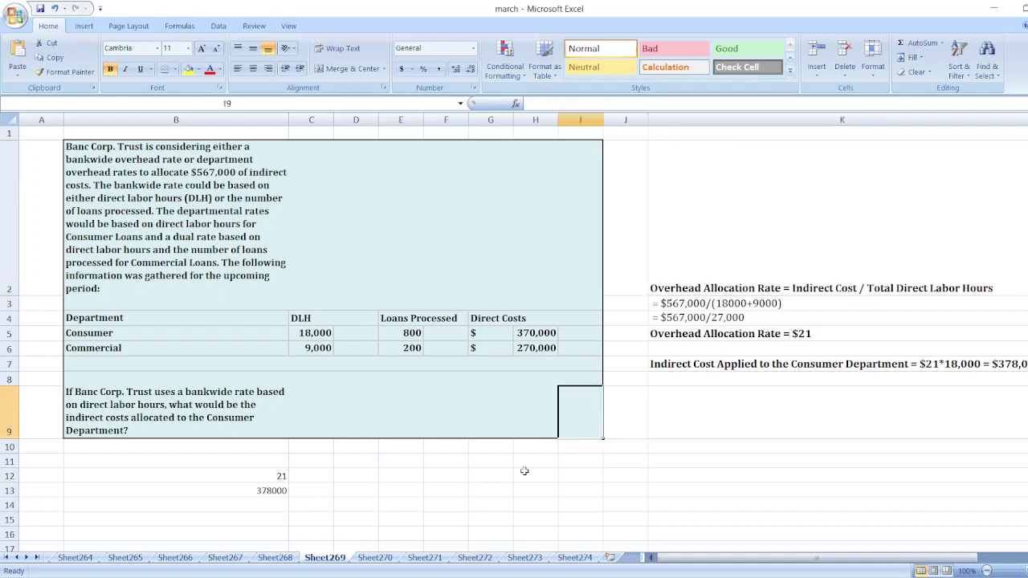
left_click(493, 501)
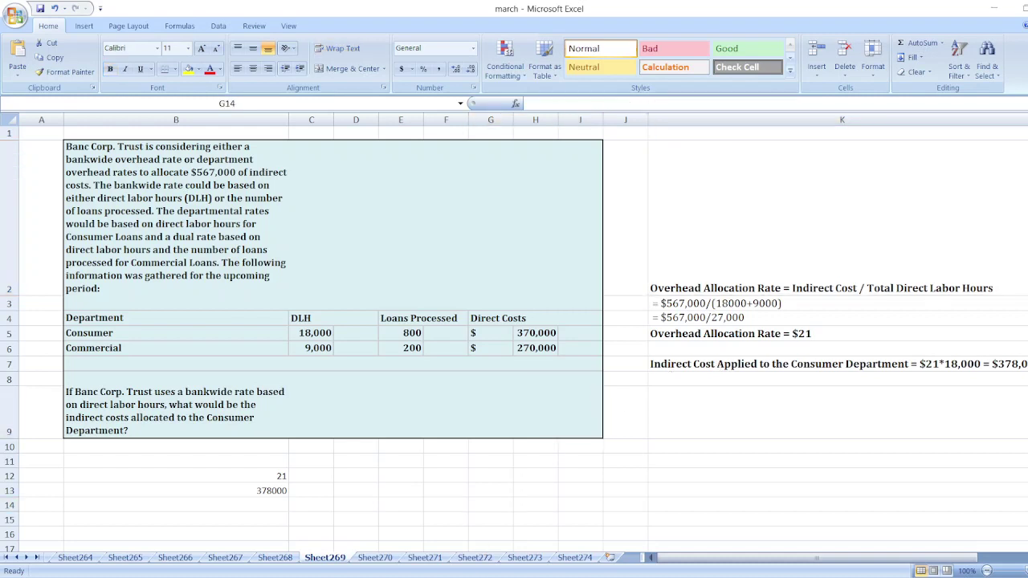